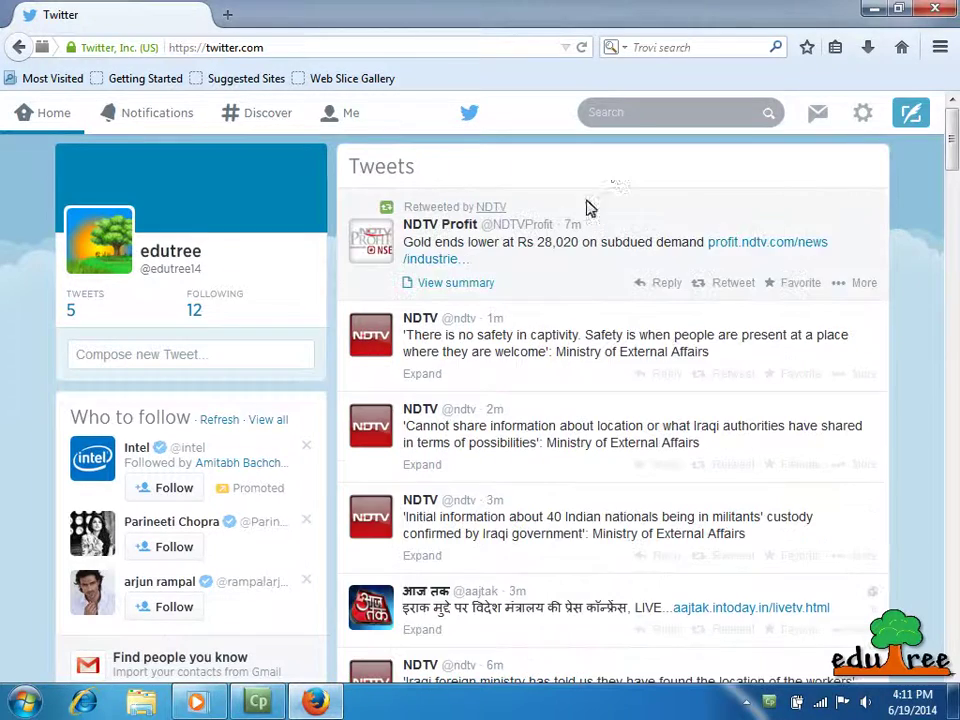
Step: Open Kiran Bedi's full profile from a tweet in the home timeline and look through the tweets on it
drag(955, 150, 955, 447)
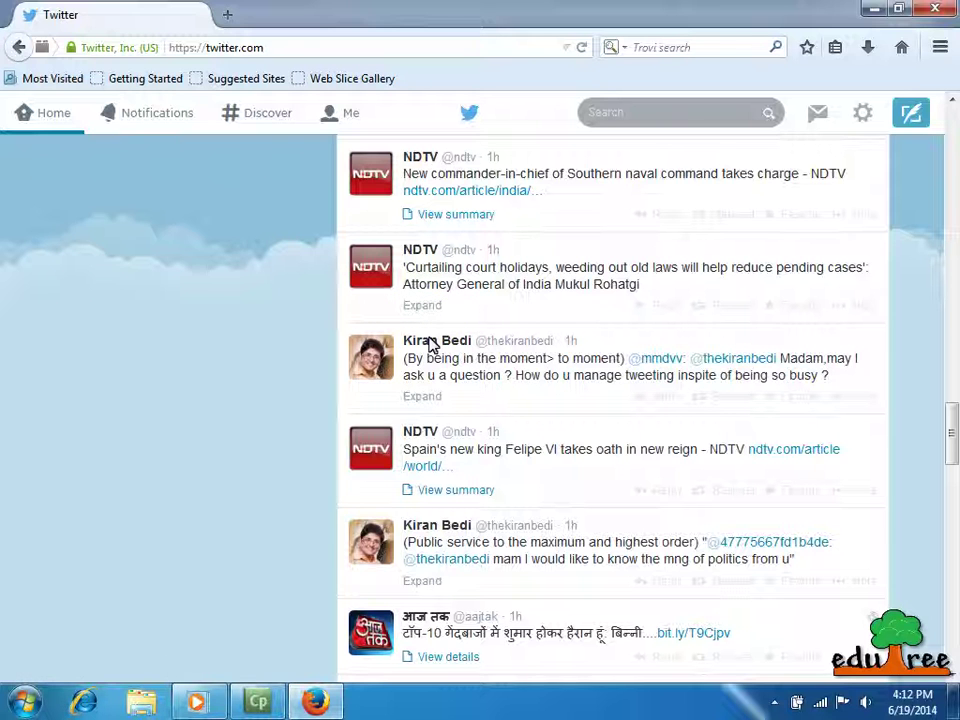
click(366, 366)
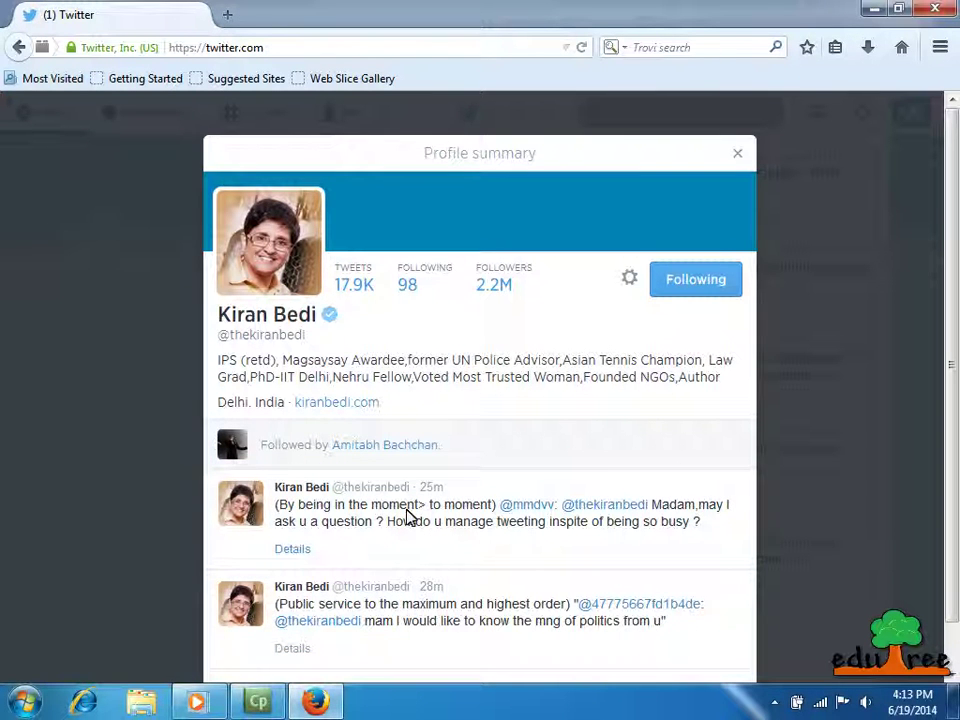
click(260, 318)
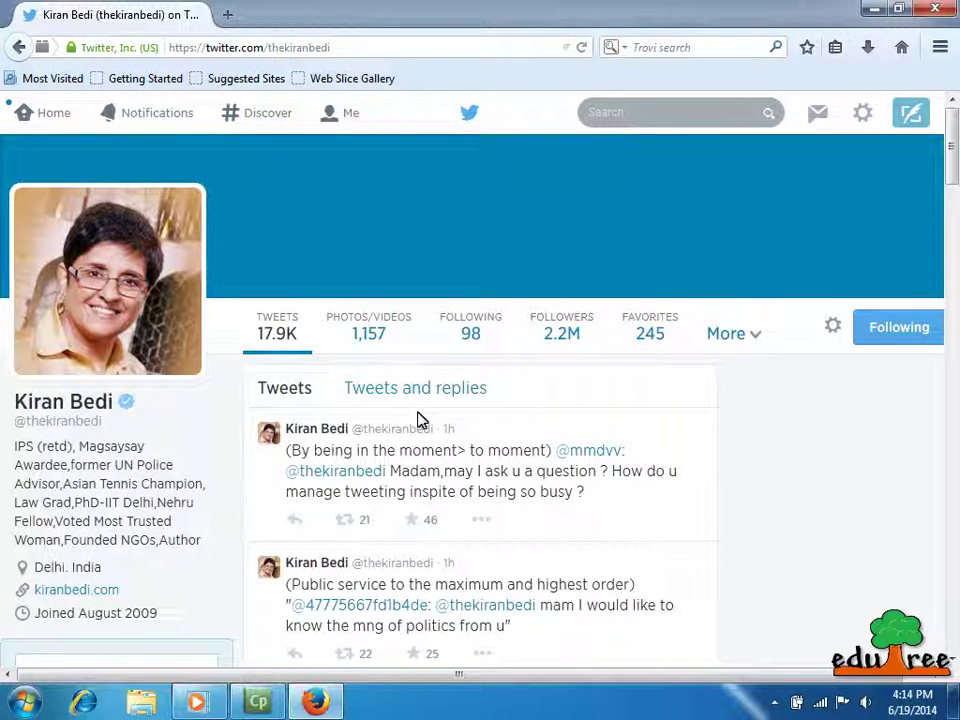
scroll(371, 407, down, 4)
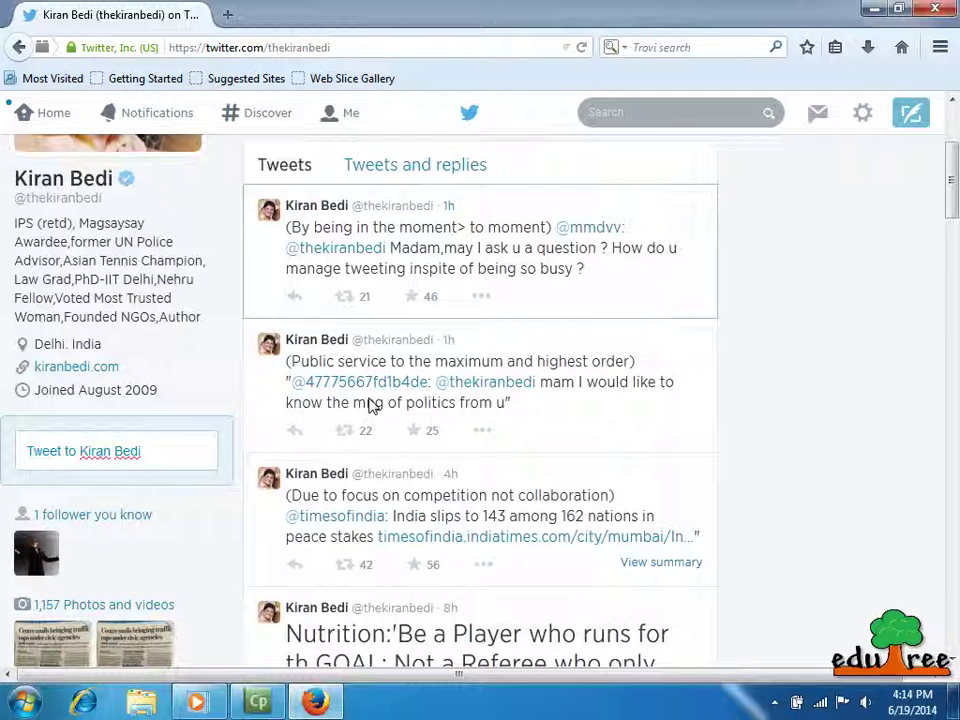
scroll(370, 403, down, 3)
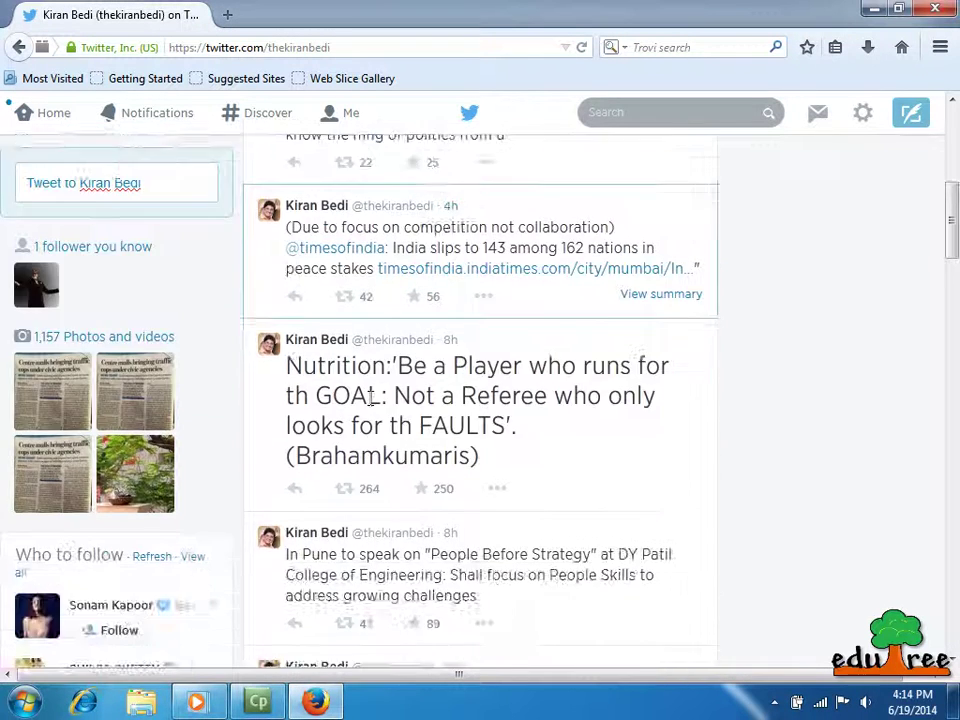
scroll(328, 111, up, 5)
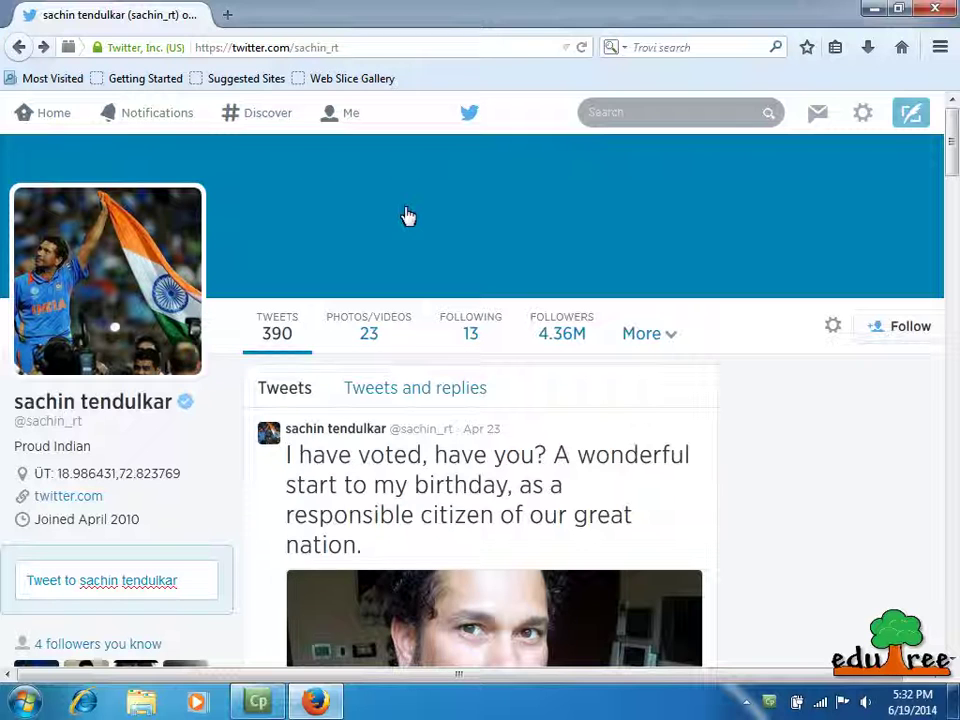
Step: Follow sachin tendulkar from his profile page, and view the list of accounts followed by edutree
click(911, 333)
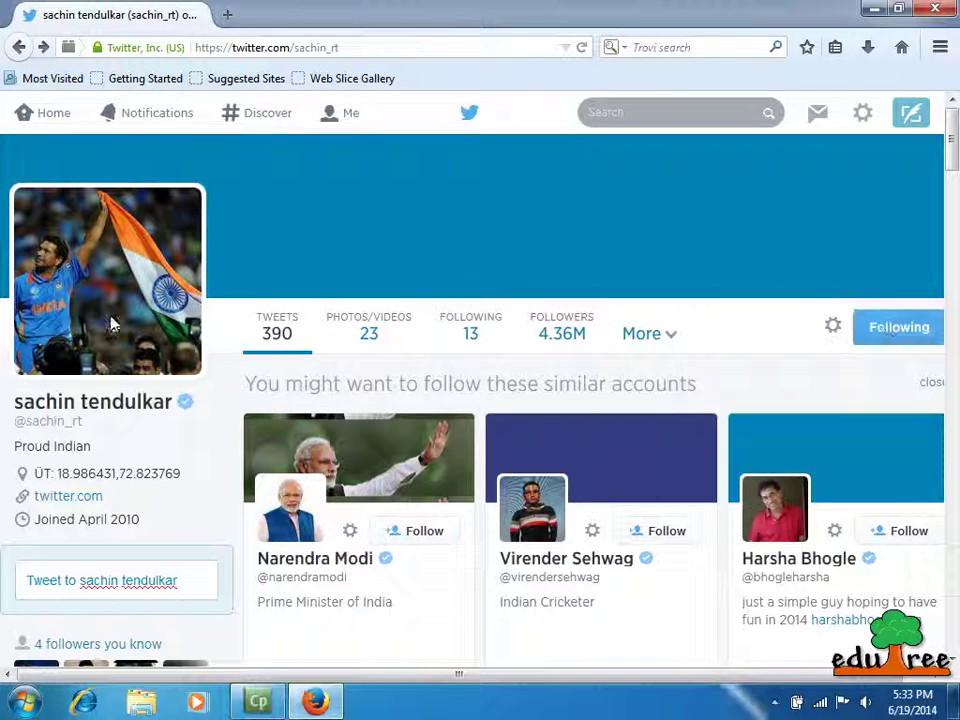
click(55, 115)
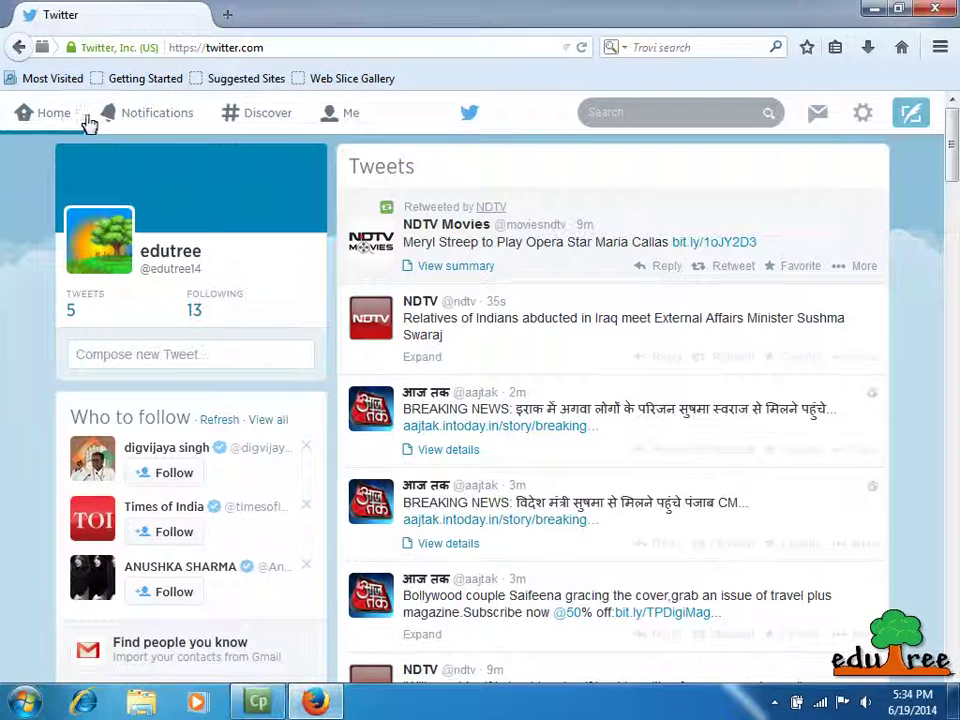
click(210, 302)
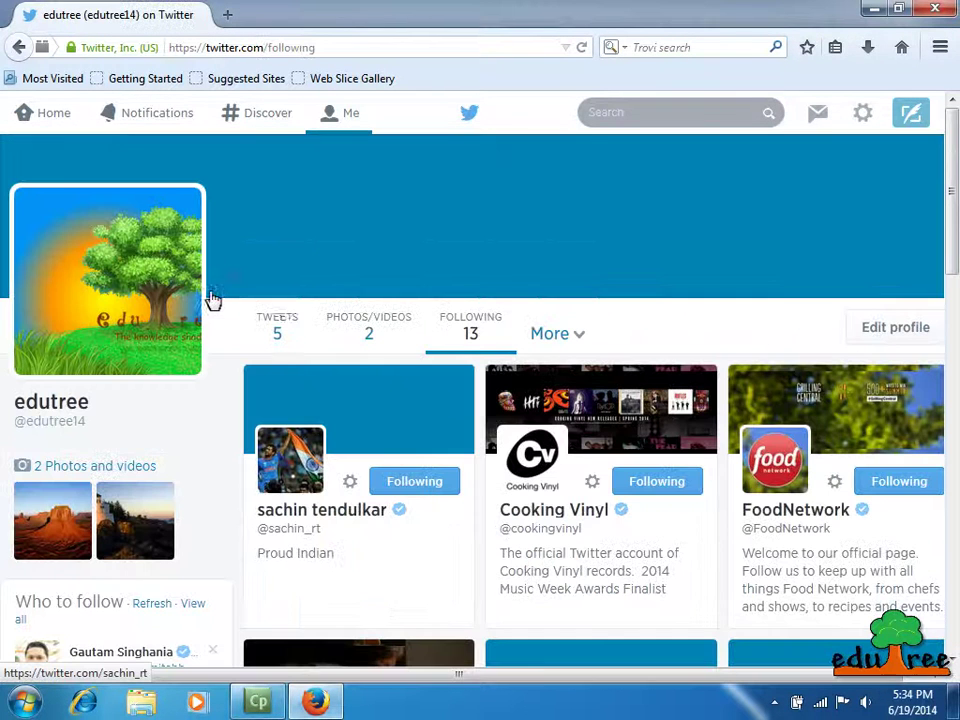
click(394, 468)
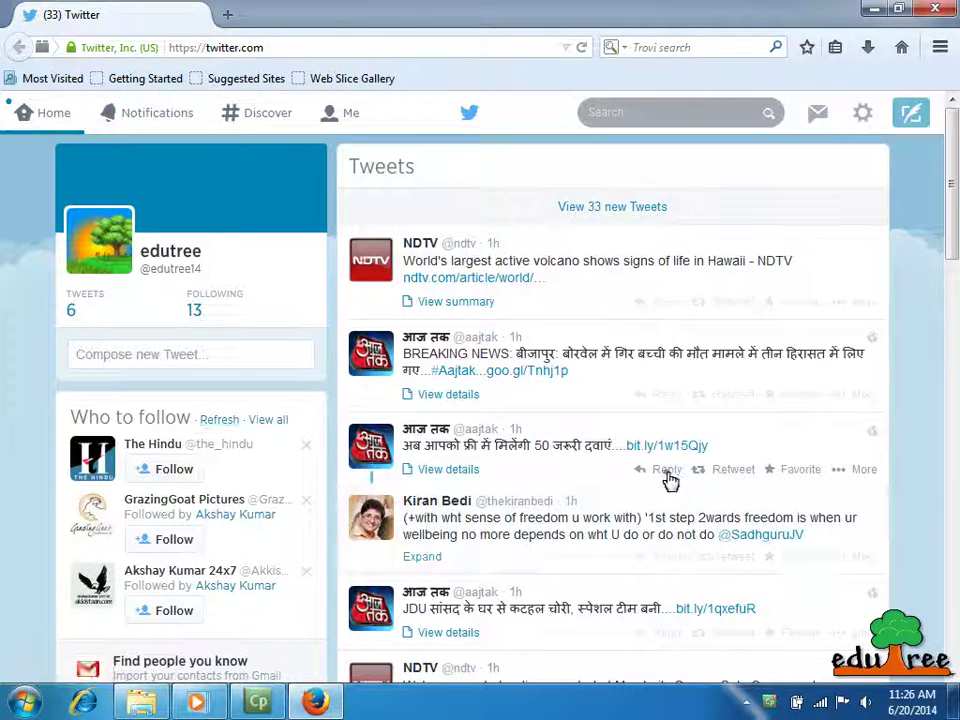
click(668, 474)
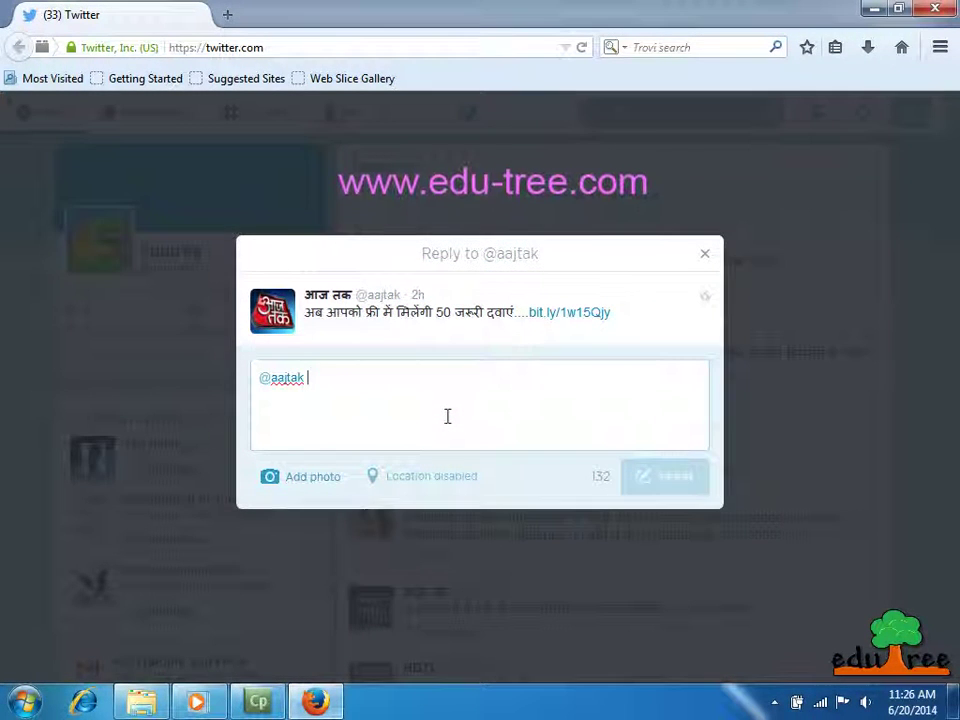
text(This is really)
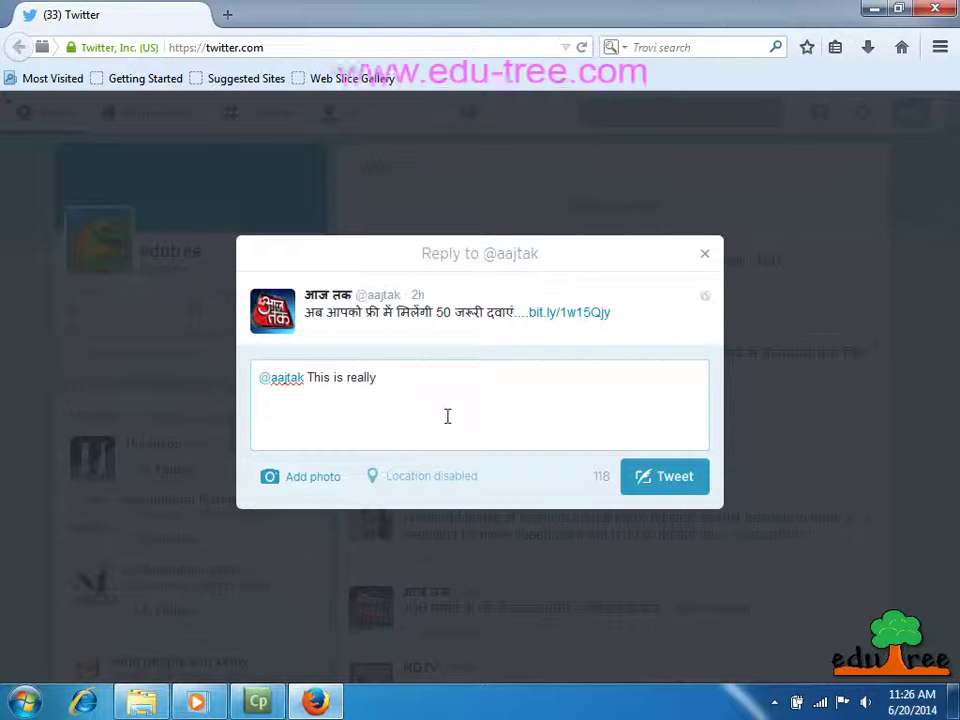
text( good news.)
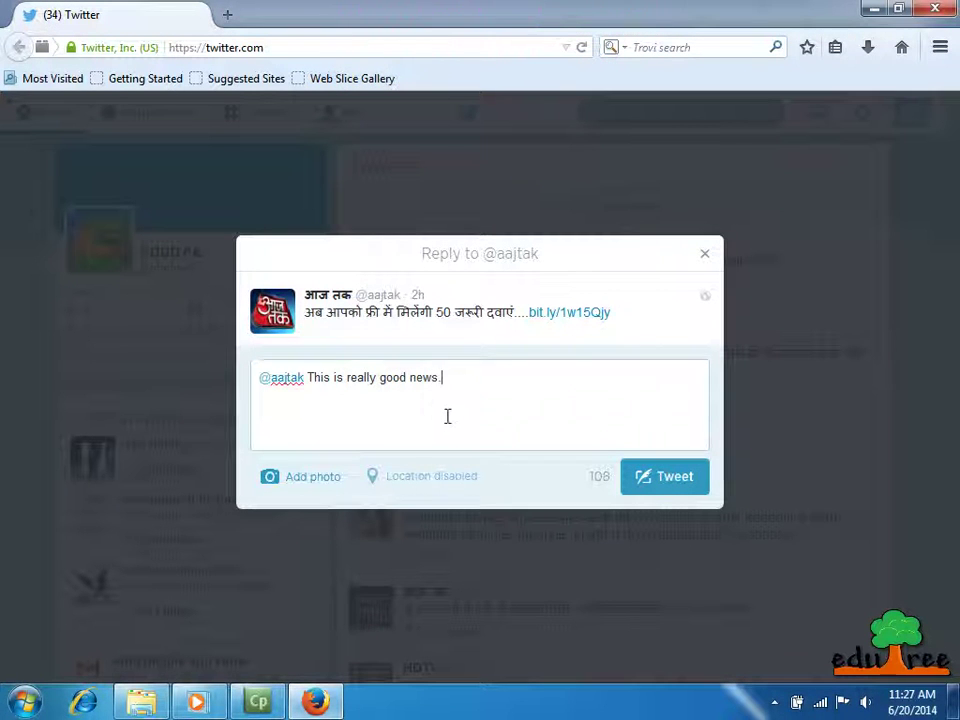
click(670, 480)
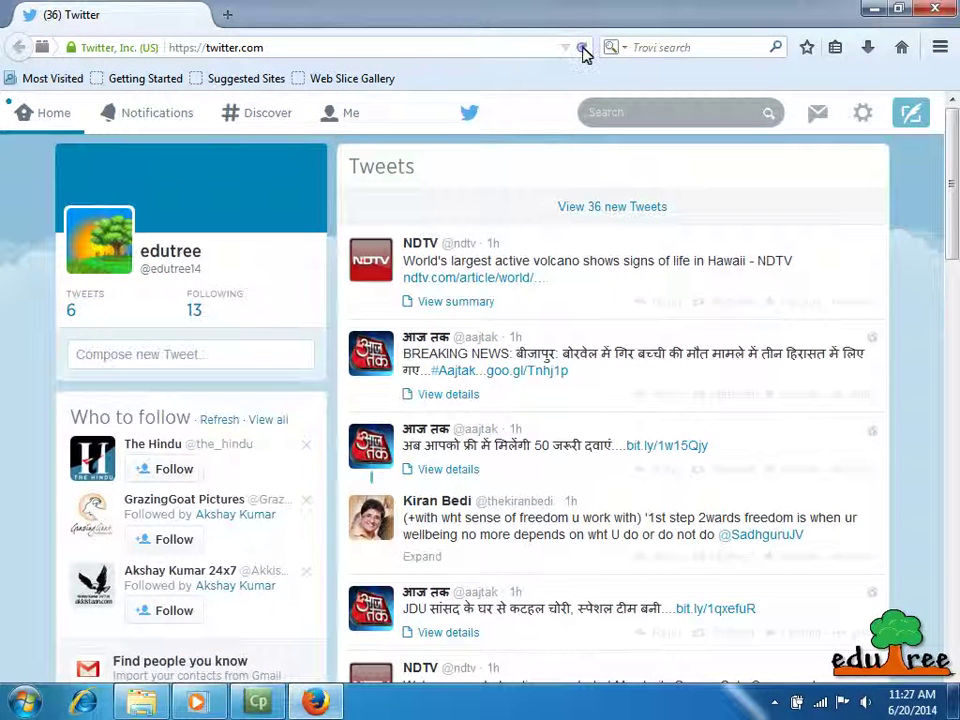
click(583, 50)
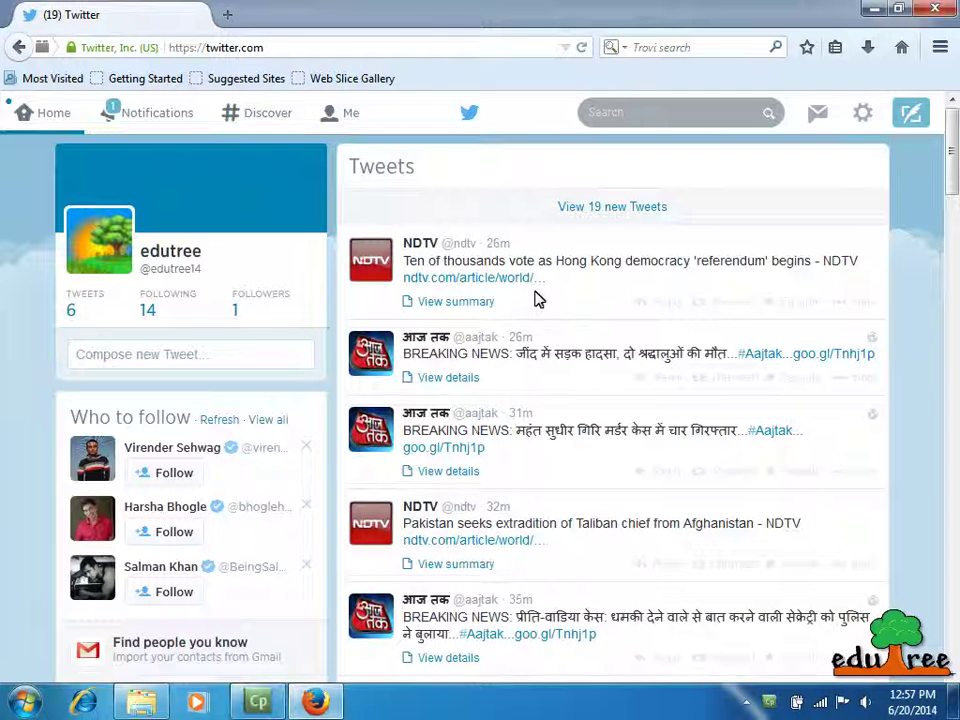
Step: Send the direct message "Nice to see you." in the existing conversation with the contact
click(818, 115)
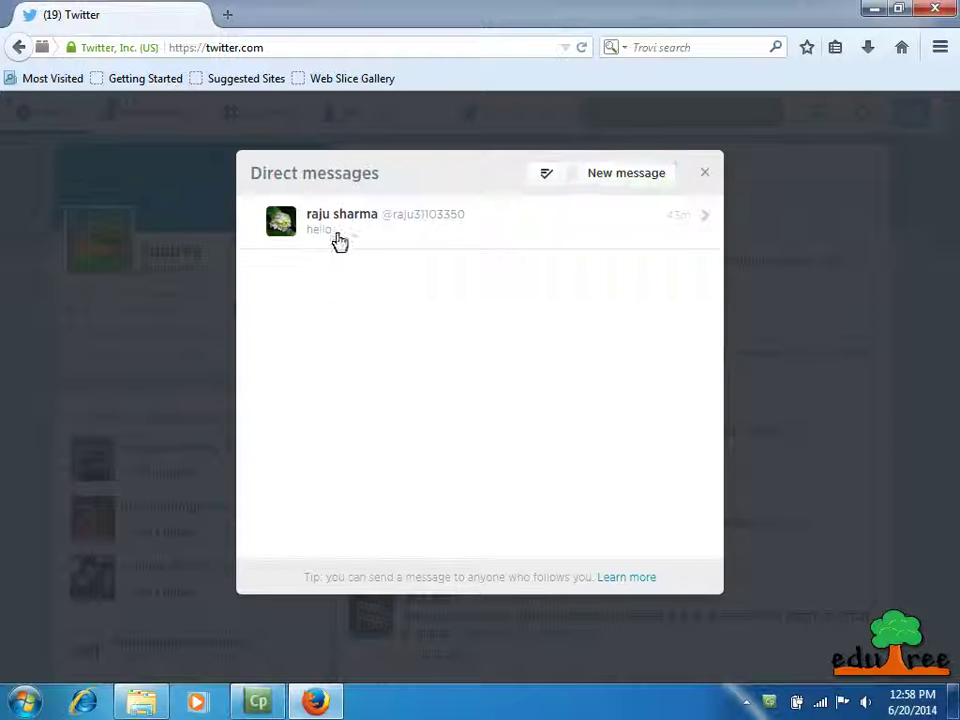
click(510, 243)
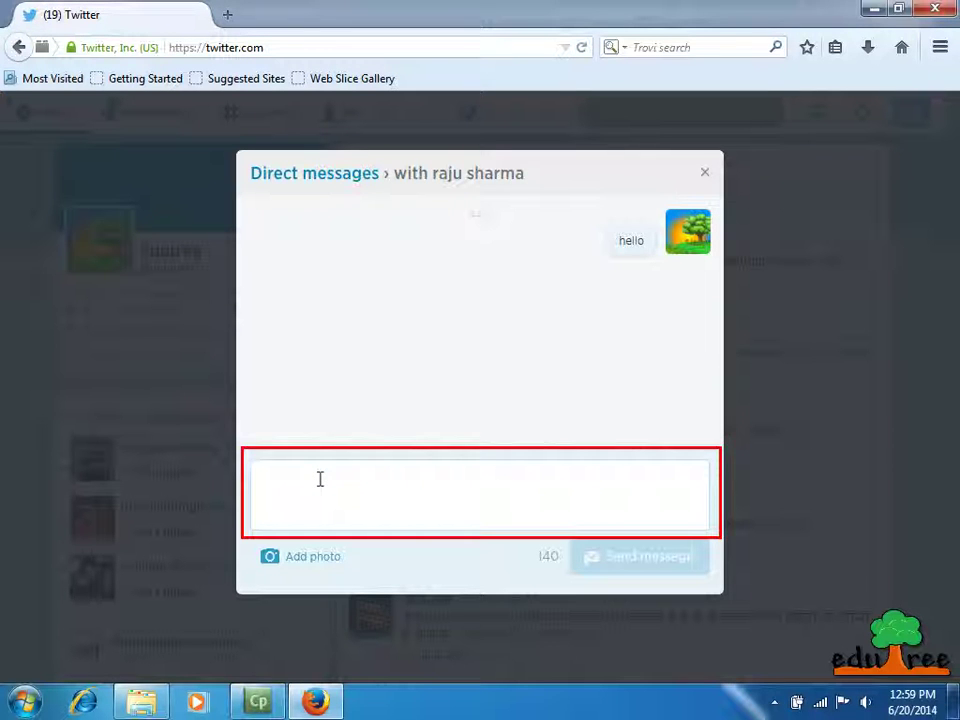
click(360, 476)
text(Nice)
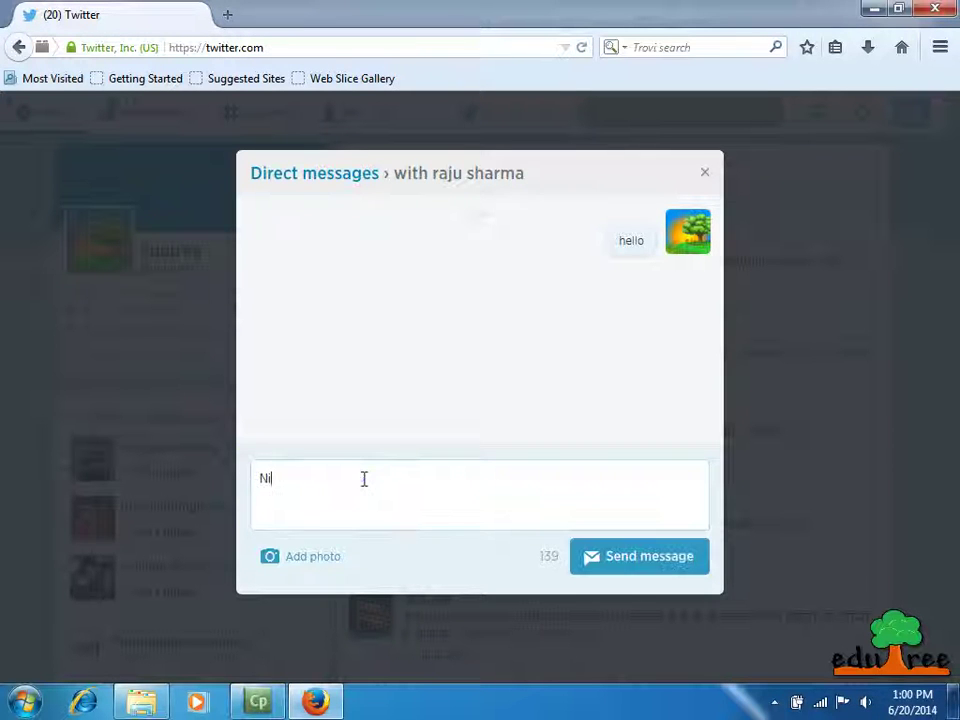
text( to see)
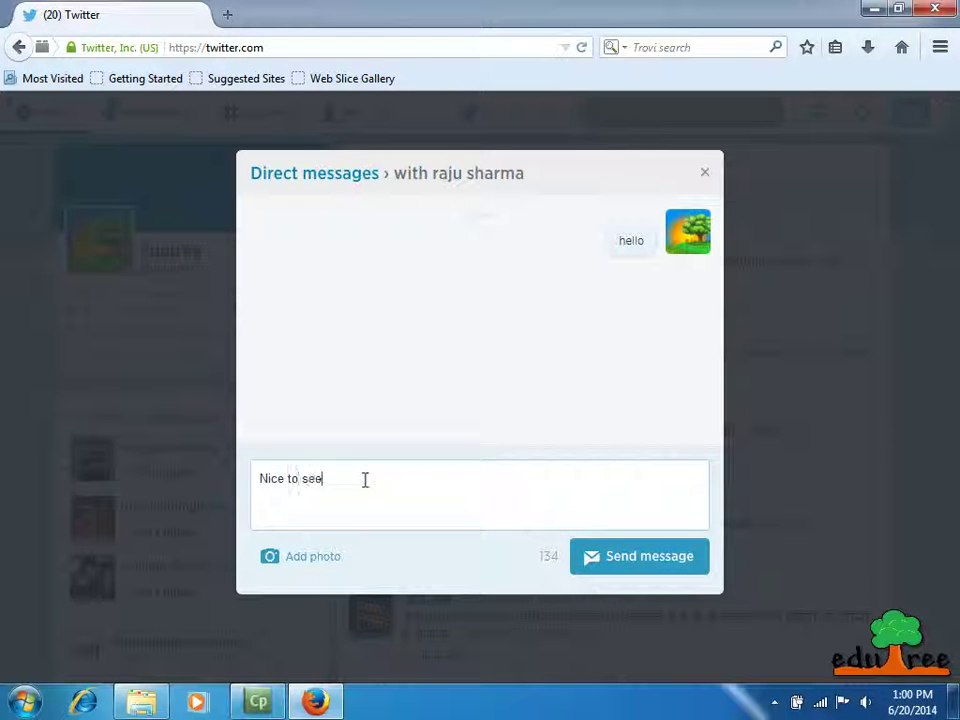
text( you.)
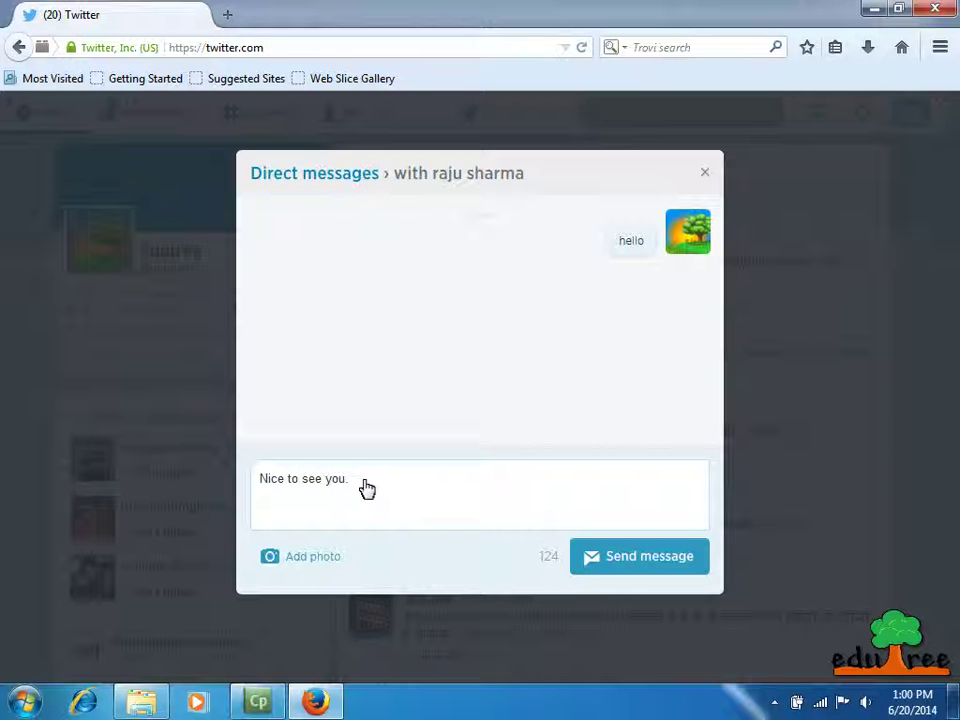
click(657, 565)
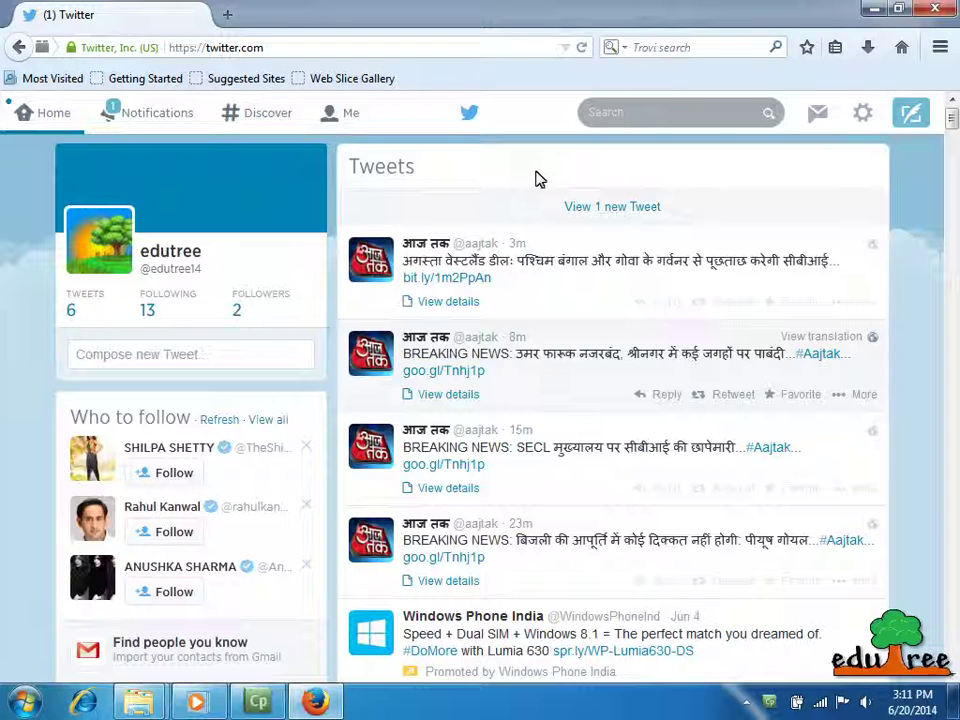
Step: Unfollow Kiran Bedi through the profile summary opened from a timeline tweet, and reload the timeline
scroll(606, 407, down, 10)
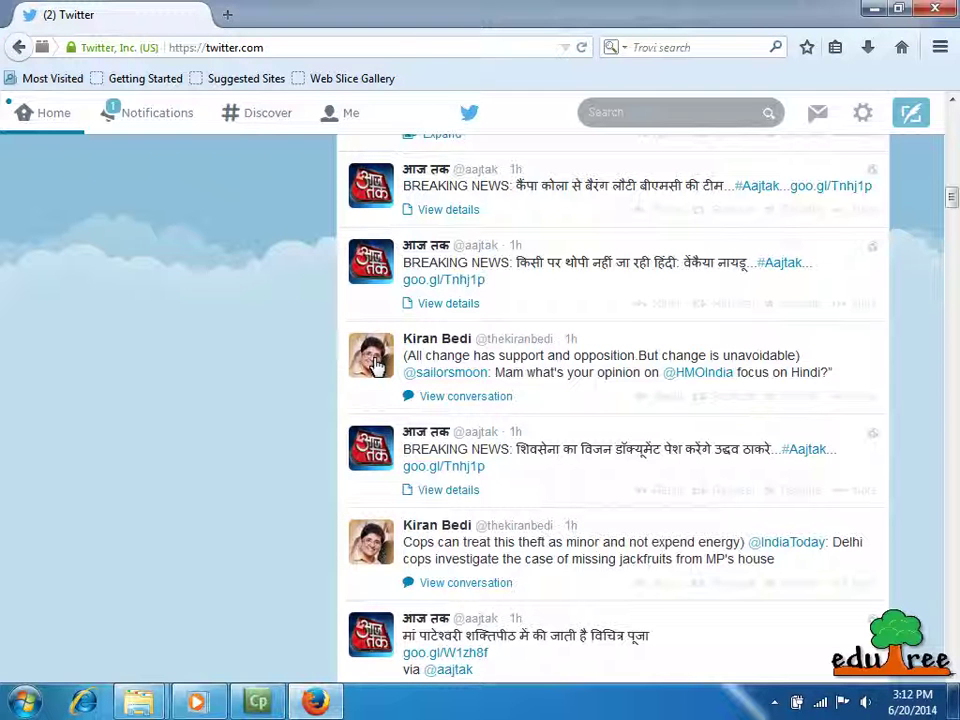
click(377, 366)
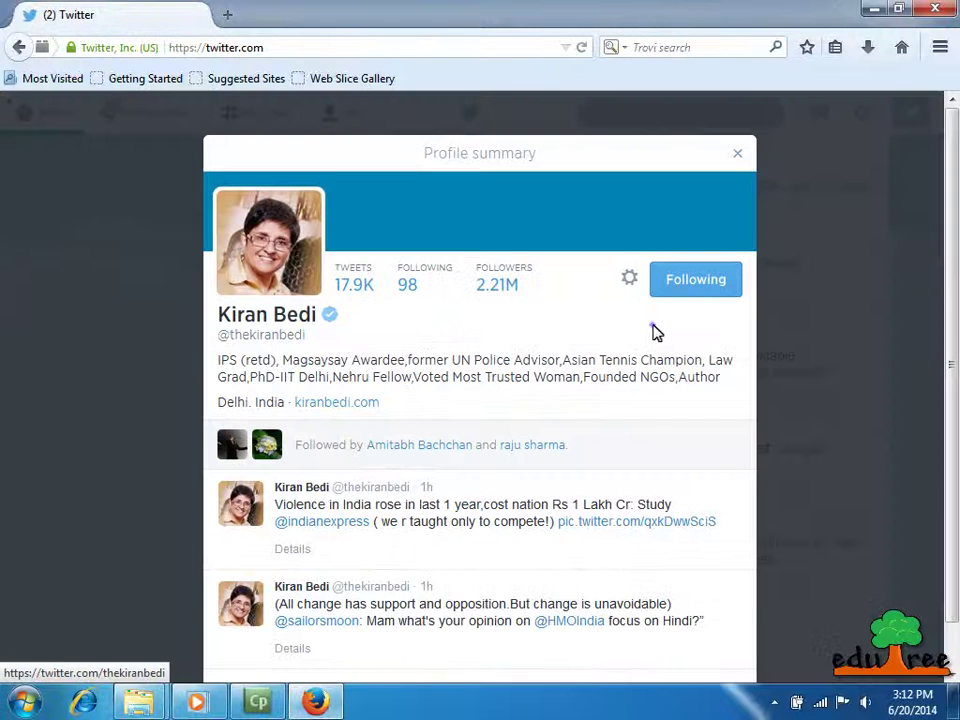
click(700, 288)
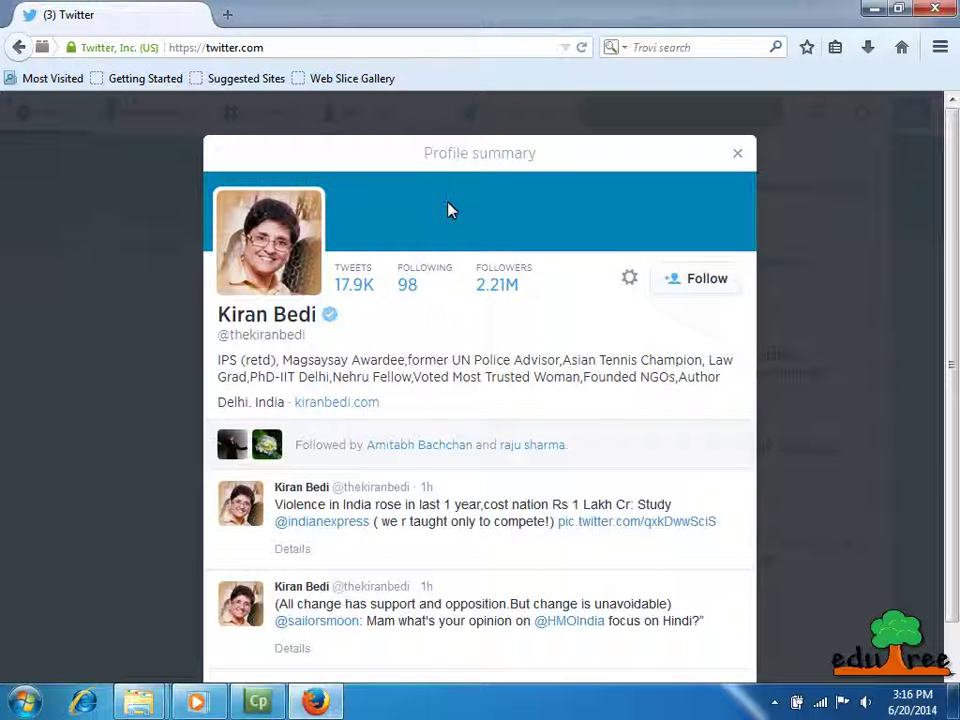
click(738, 157)
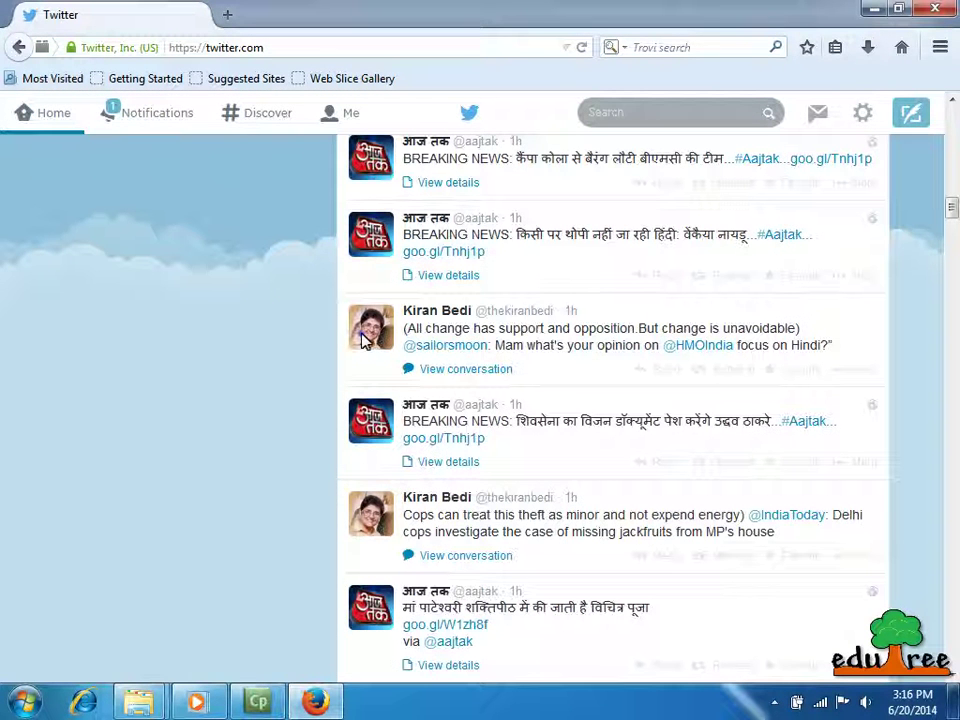
click(583, 48)
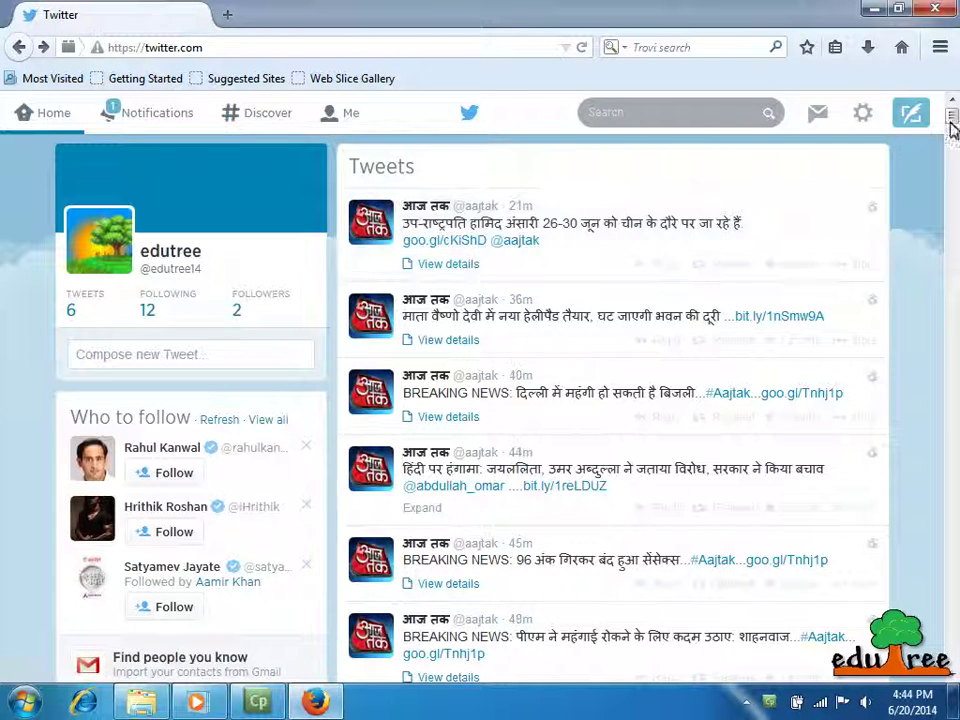
drag(951, 115, 953, 251)
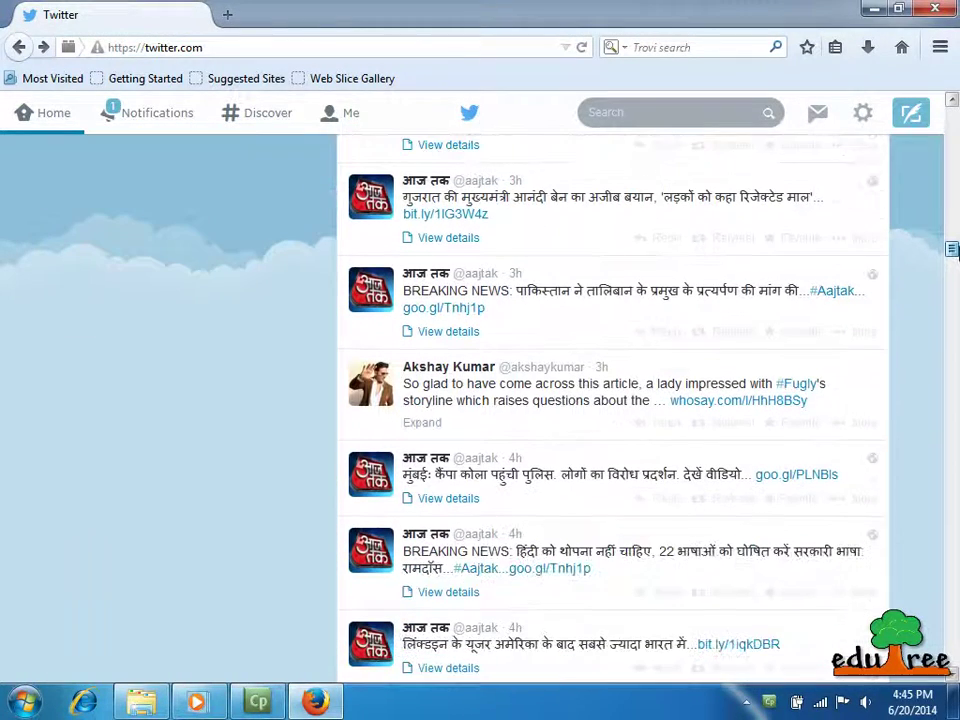
click(378, 395)
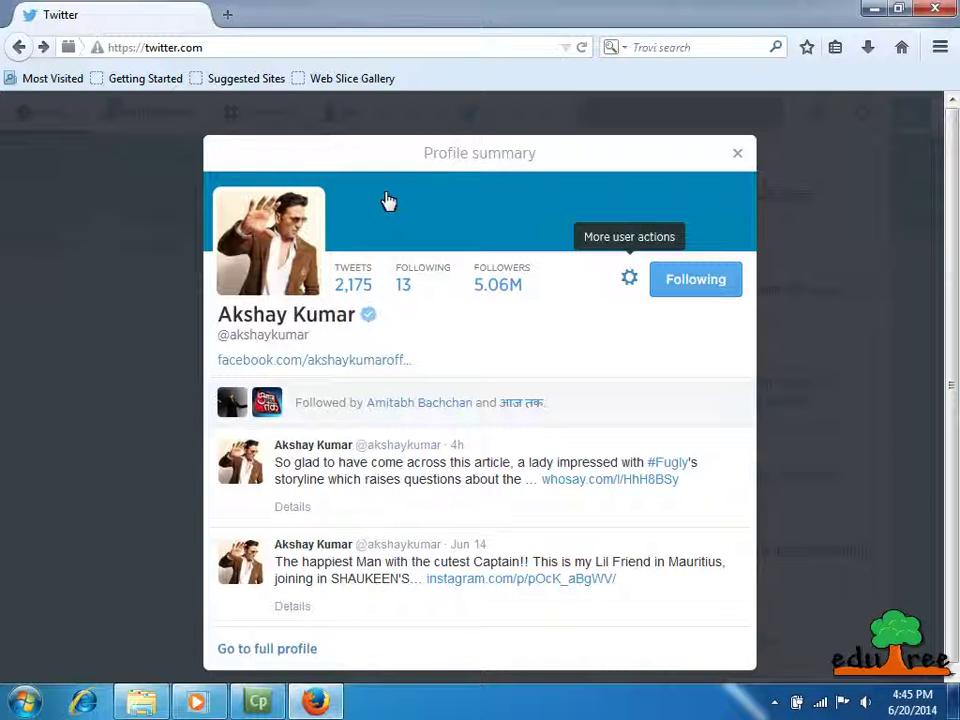
click(630, 278)
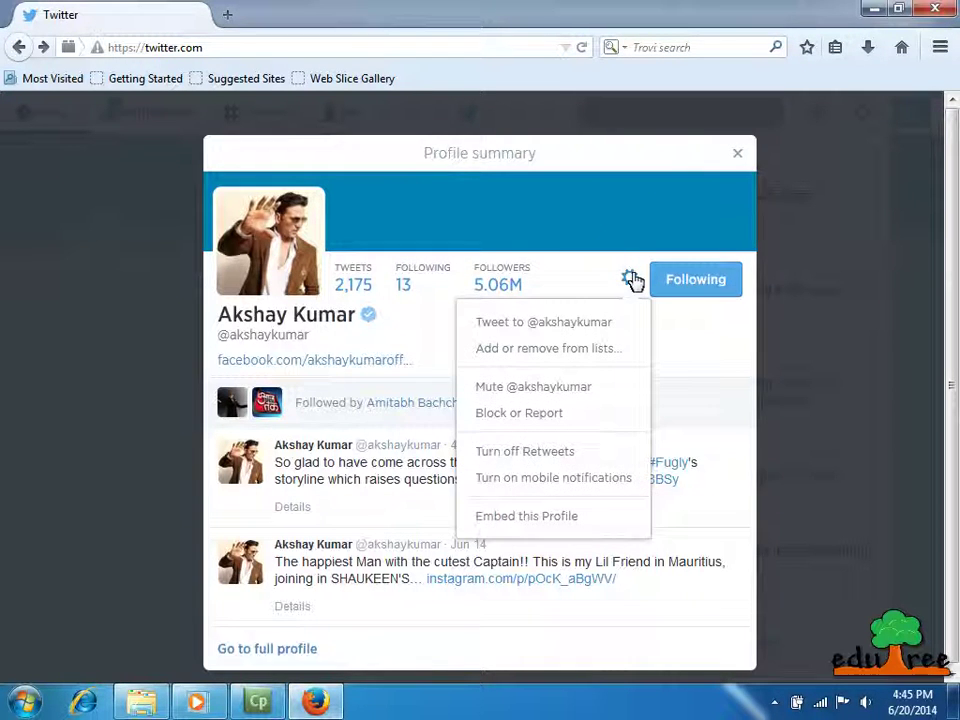
click(516, 416)
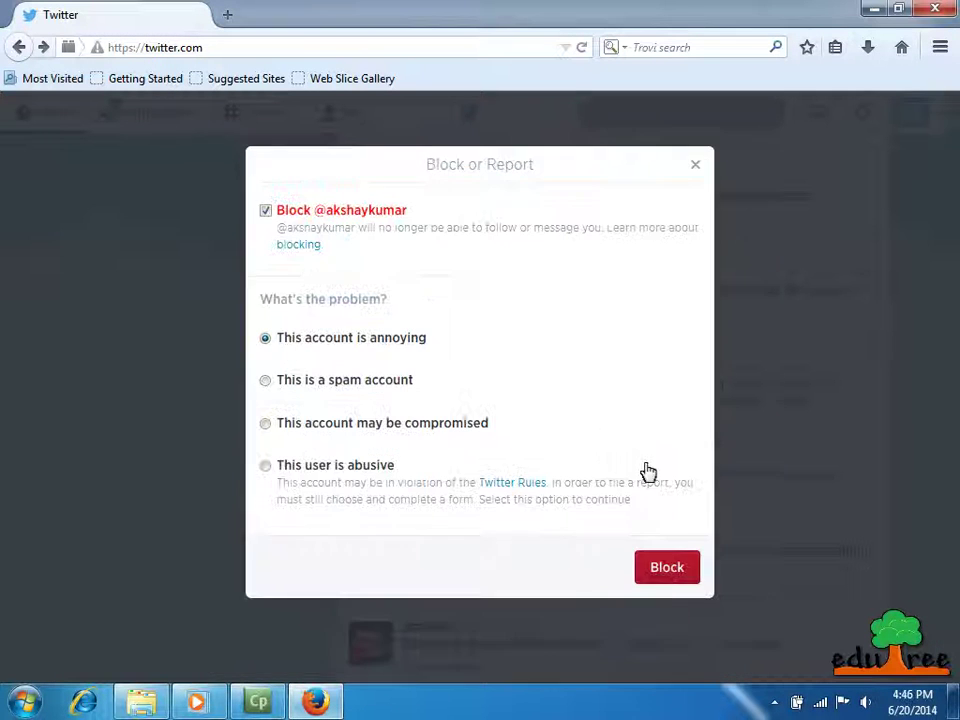
click(677, 572)
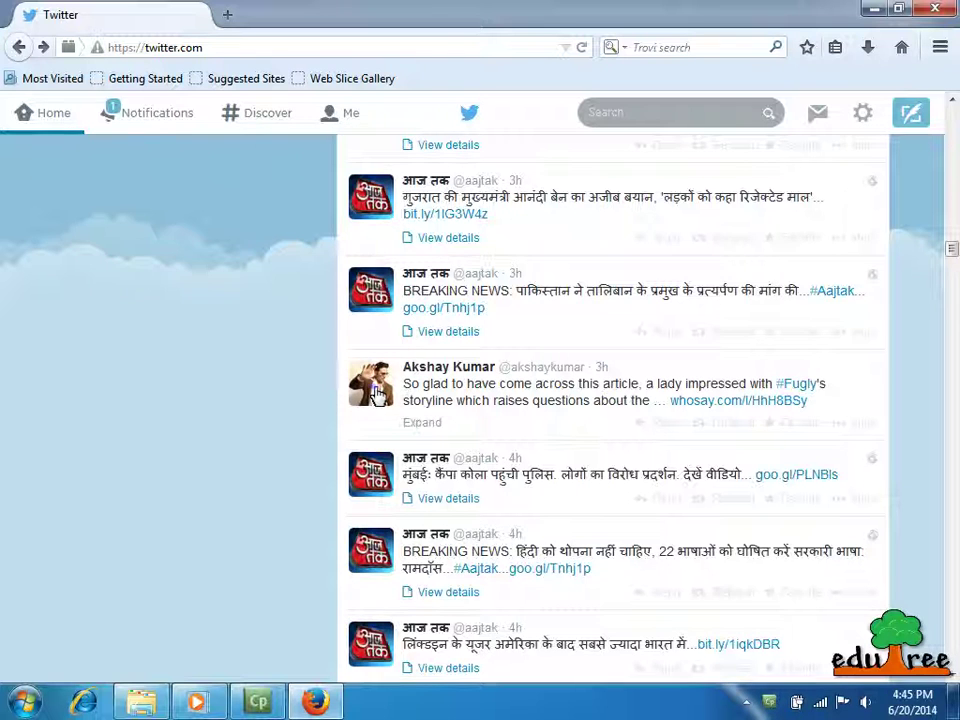
click(378, 393)
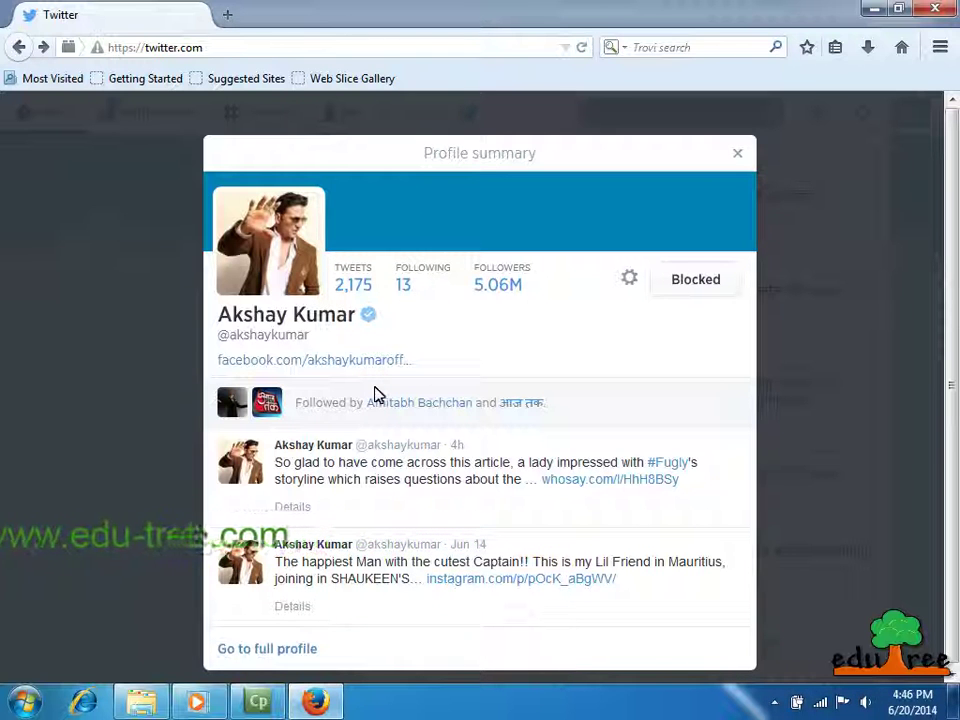
click(740, 157)
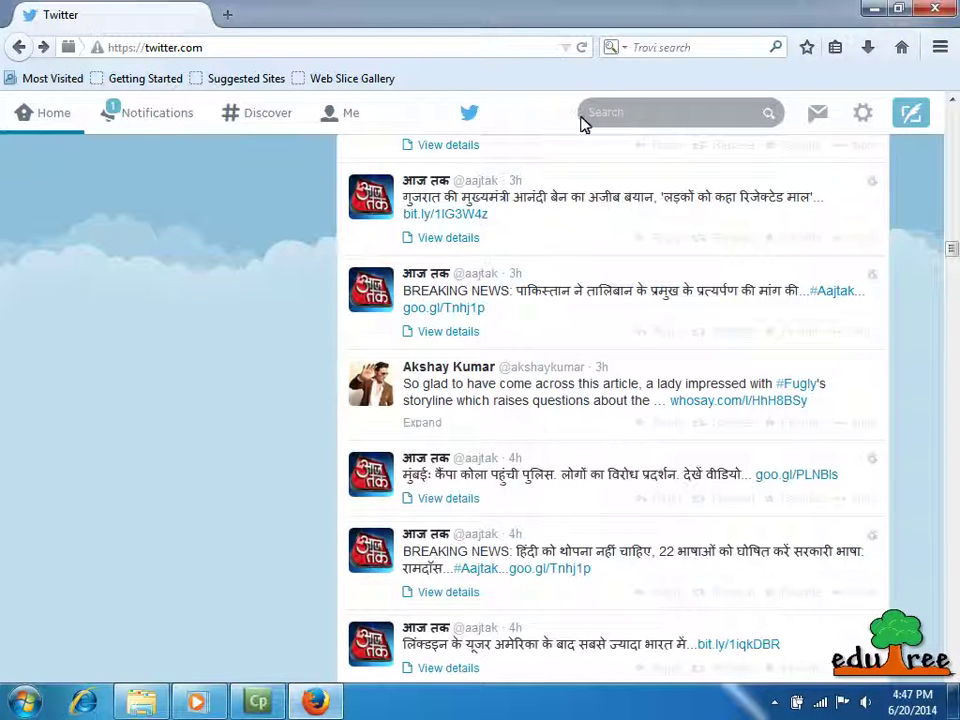
click(583, 50)
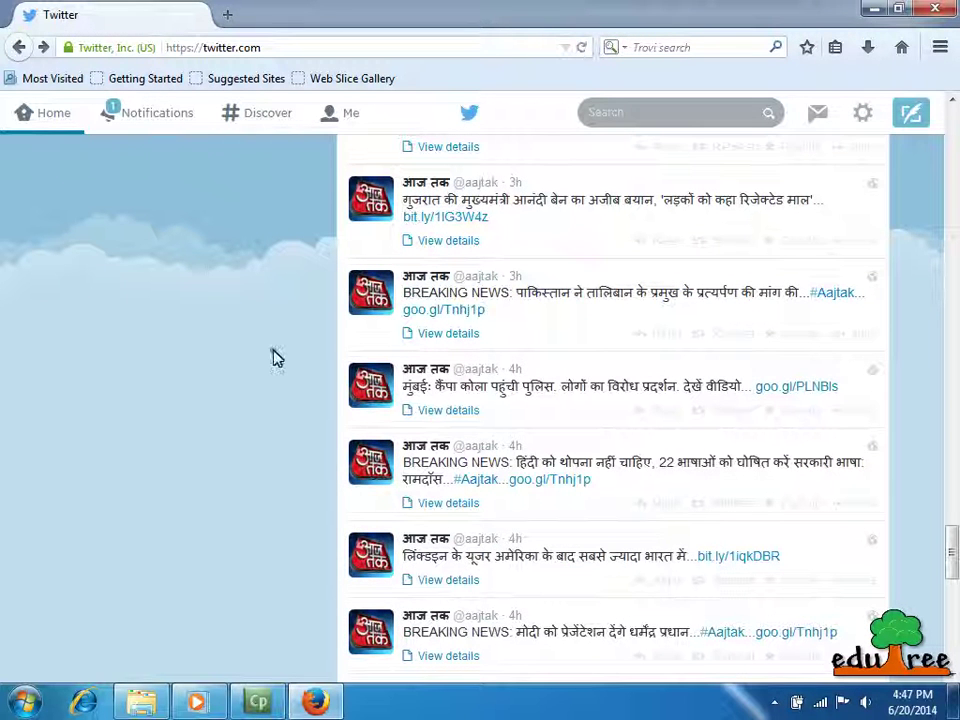